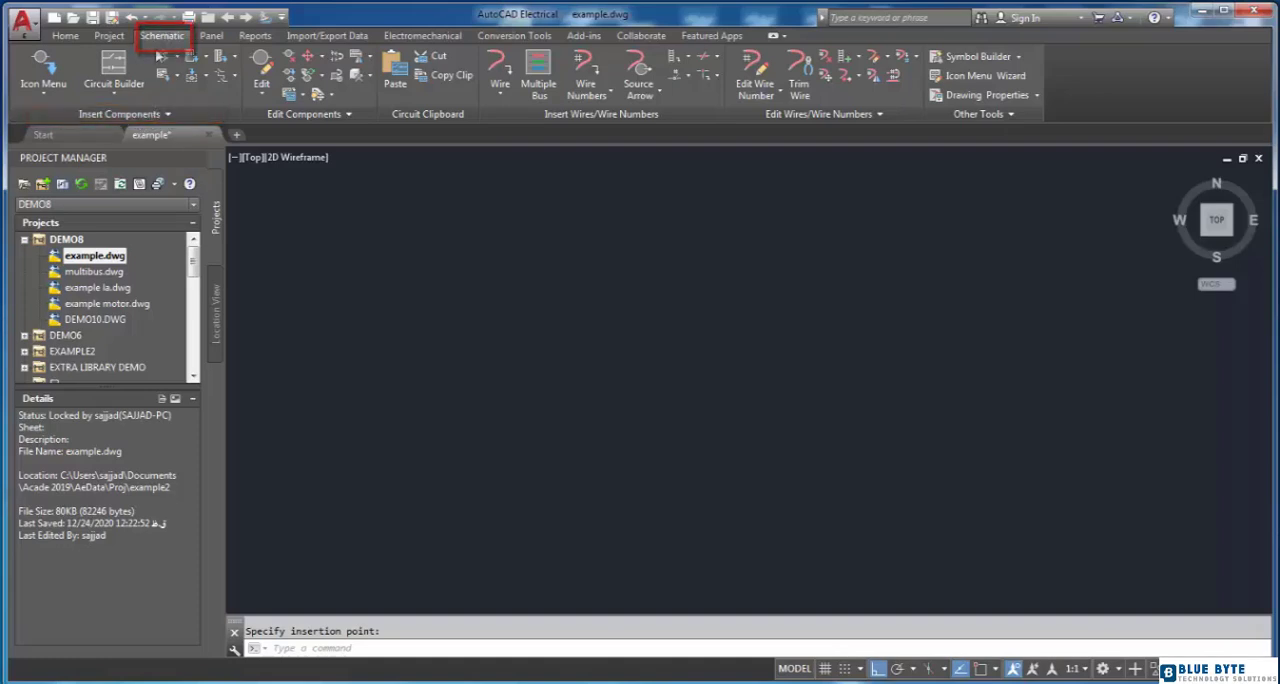
Step: Examine the NFPA schematic symbol categories for component insertion, including fuses, motor control, selector switches and illuminated selector switches
{"action": "left_click", "coordinate": [57, 67]}
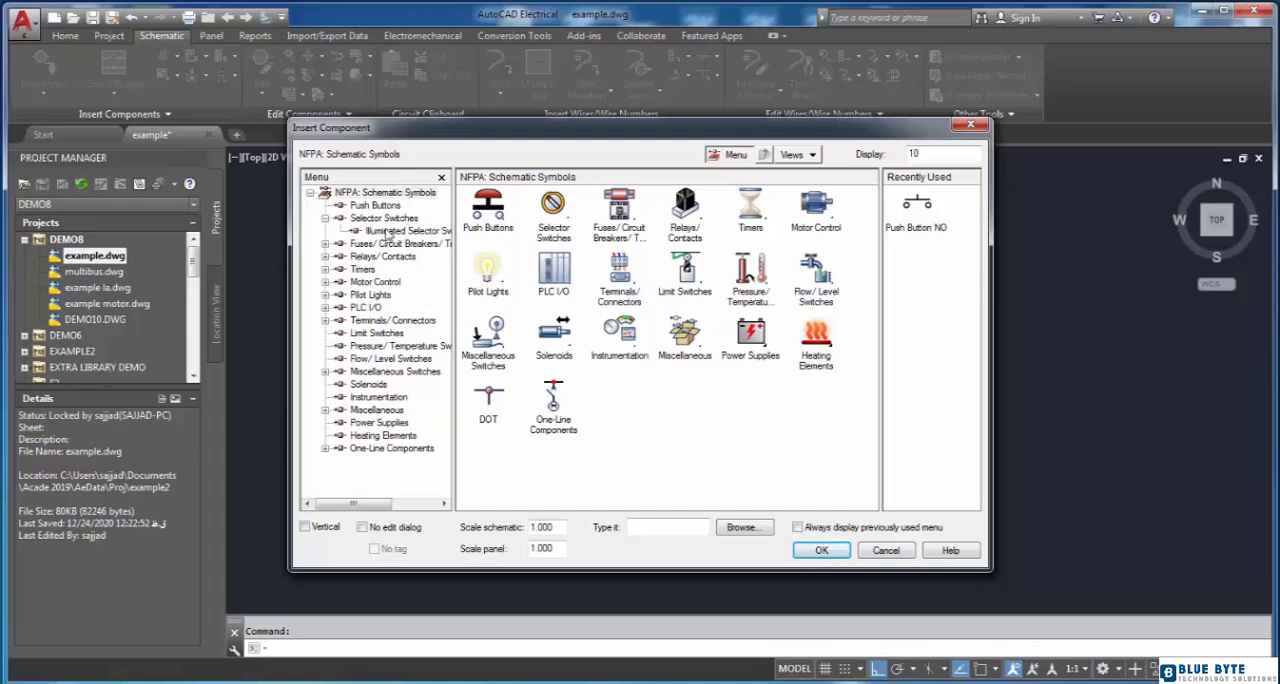
{"action": "left_click", "coordinate": [358, 245]}
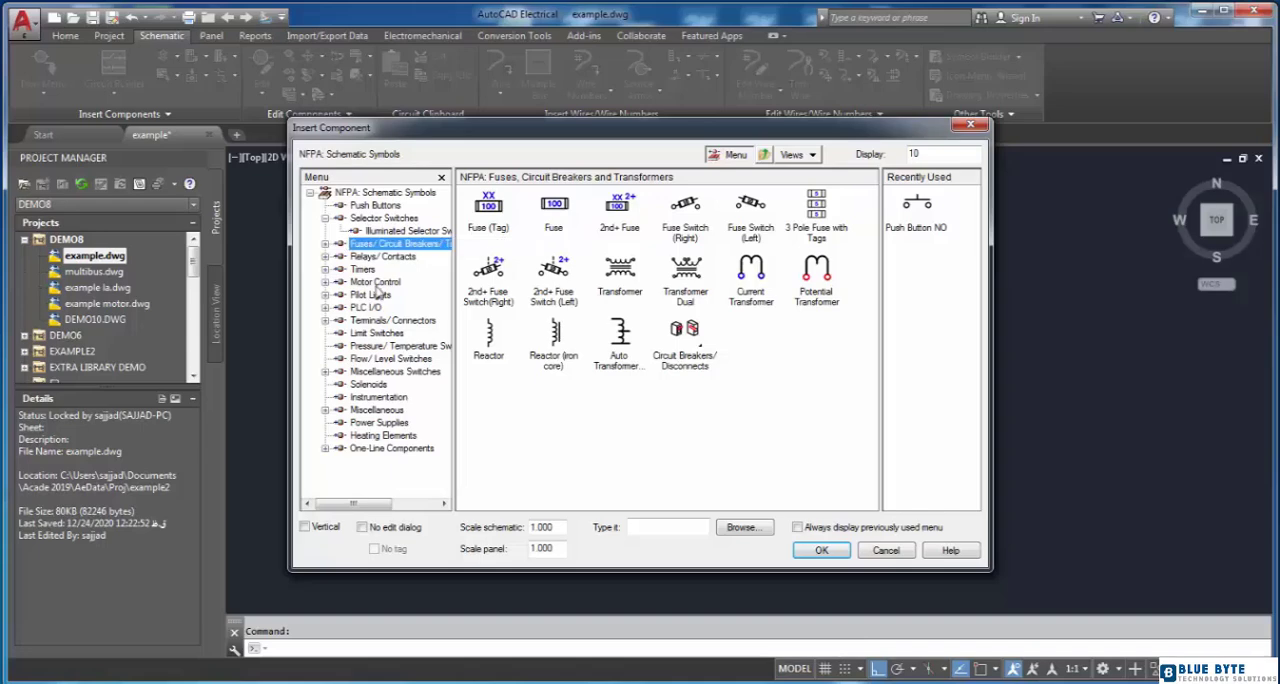
{"action": "left_click", "coordinate": [378, 283]}
{"action": "left_click", "coordinate": [395, 350]}
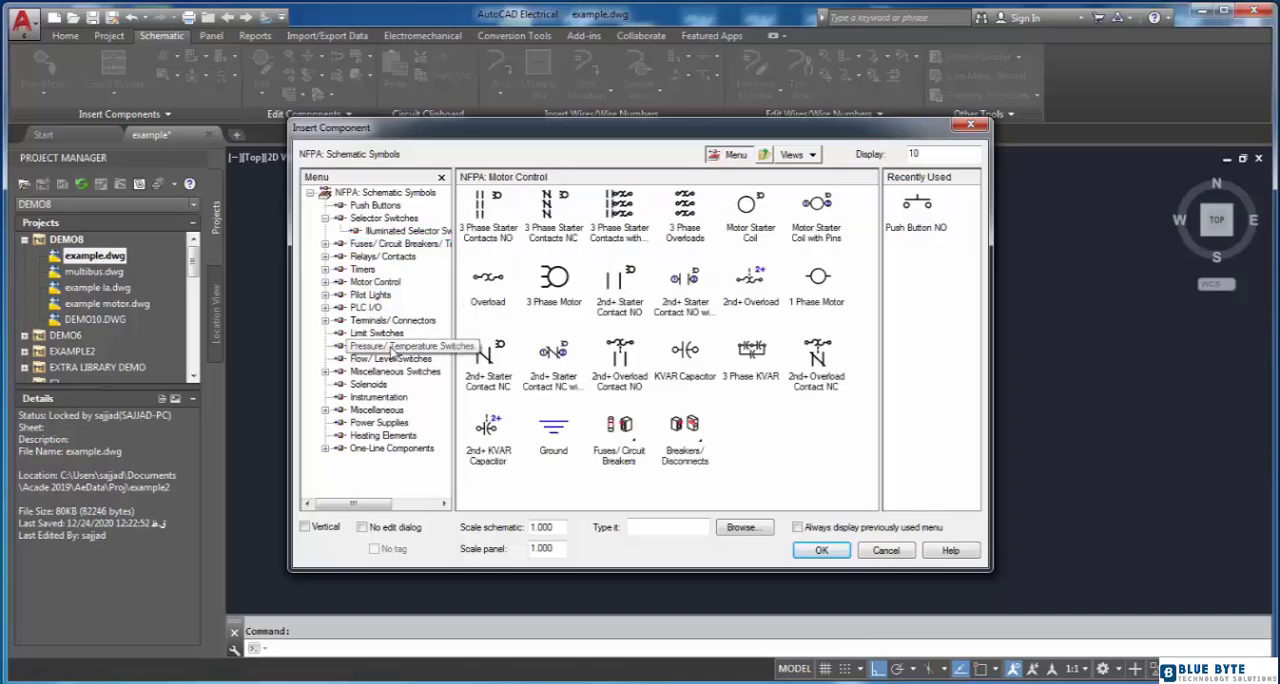
{"action": "left_click", "coordinate": [400, 193]}
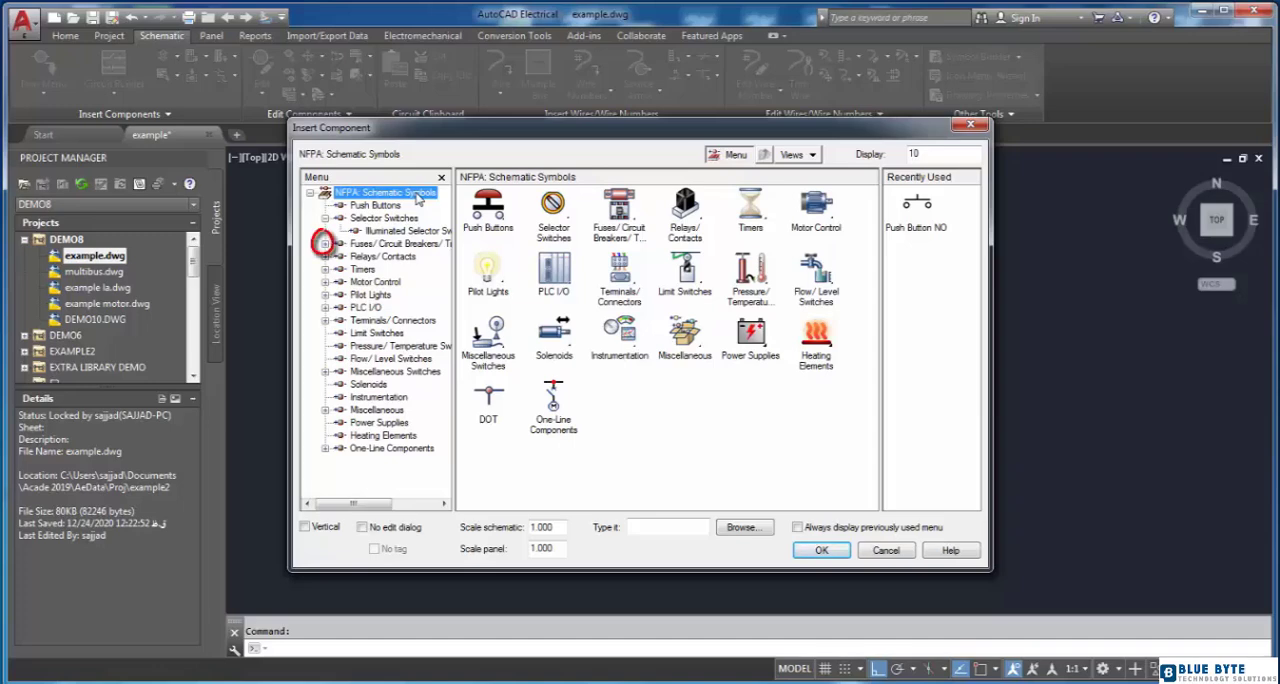
{"action": "left_click", "coordinate": [325, 243]}
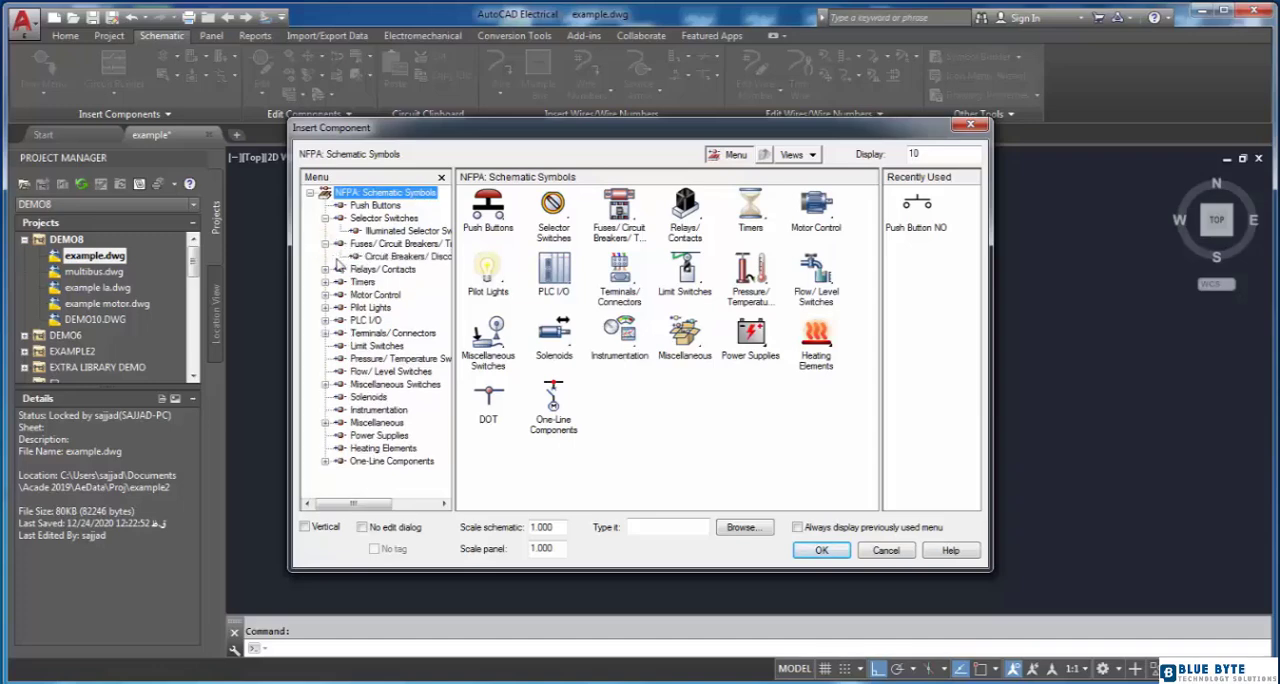
{"action": "left_click", "coordinate": [325, 269]}
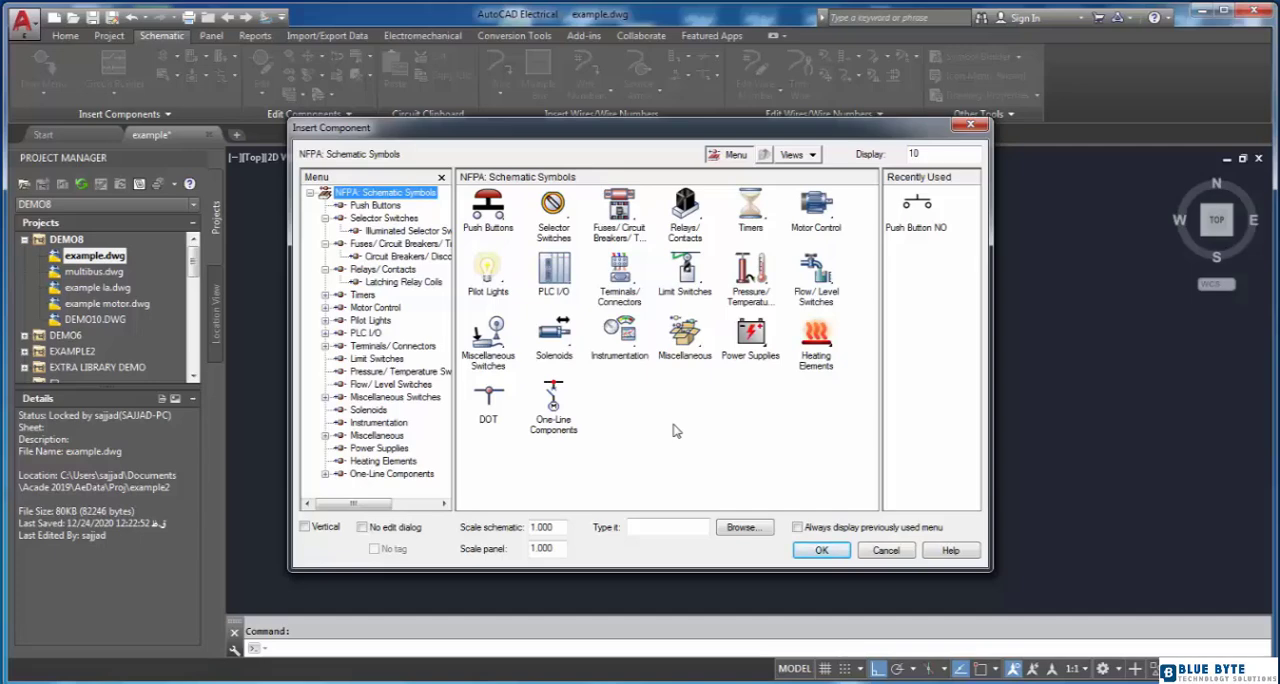
{"action": "left_click", "coordinate": [400, 219]}
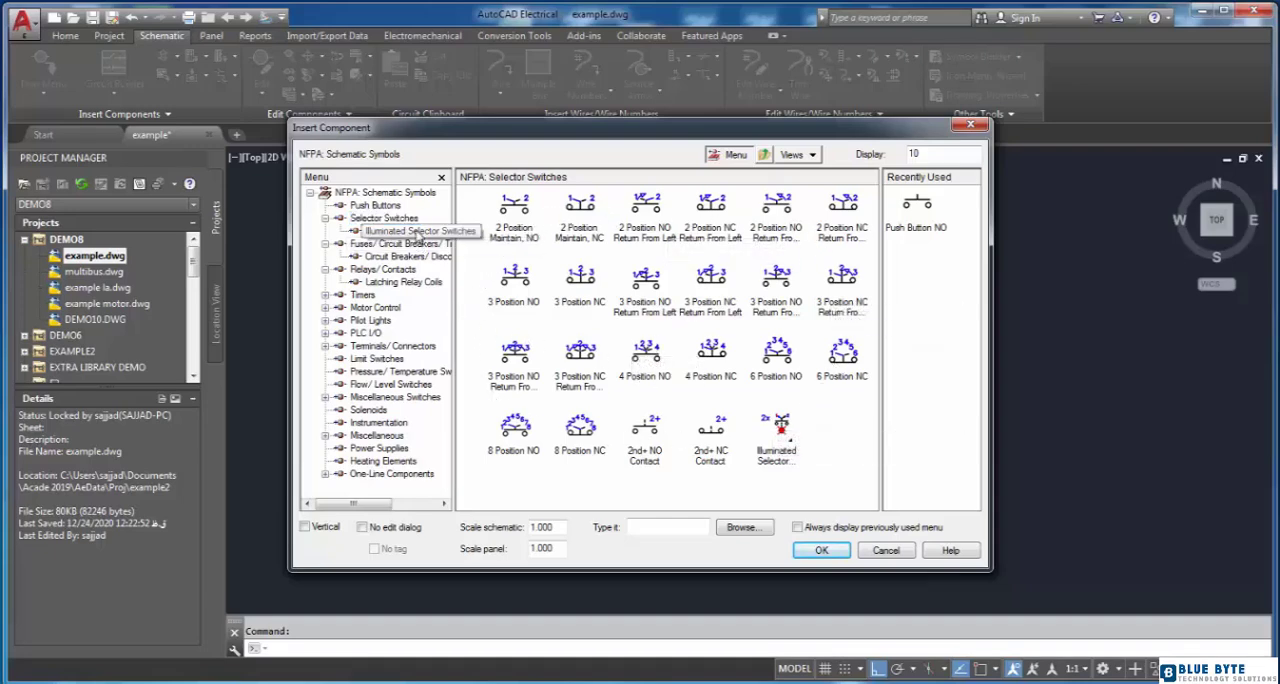
{"action": "left_click", "coordinate": [405, 231]}
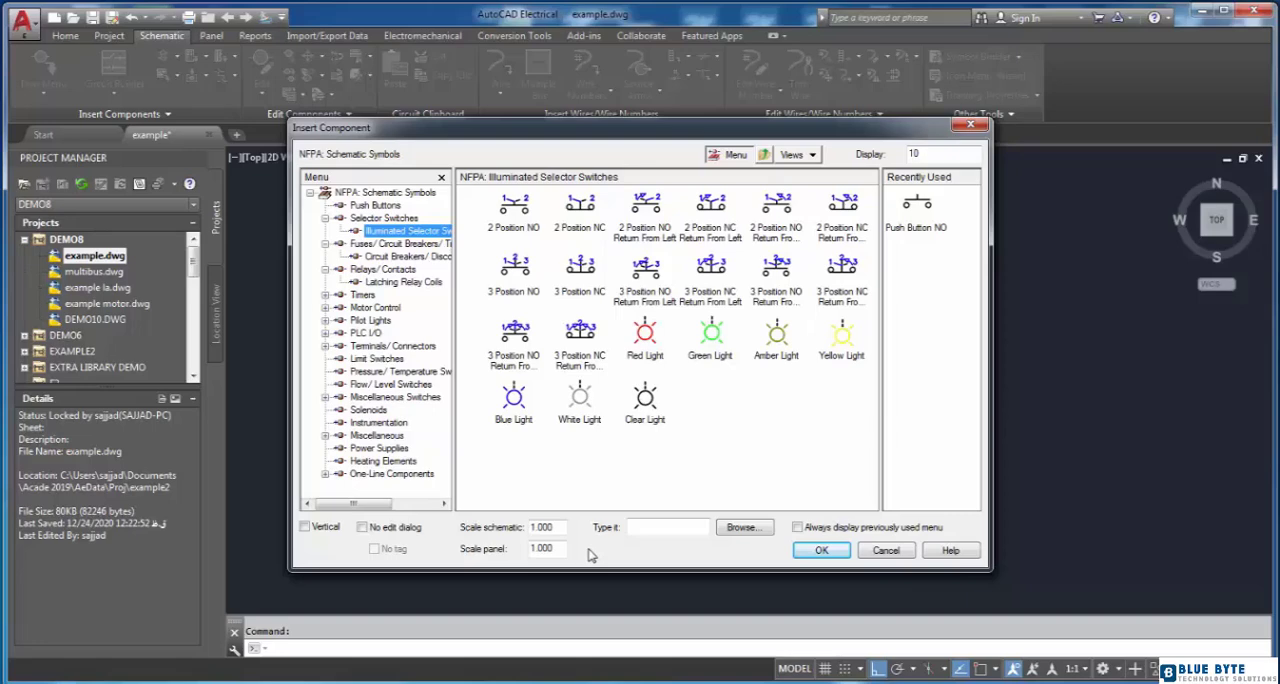
{"action": "left_click", "coordinate": [672, 528]}
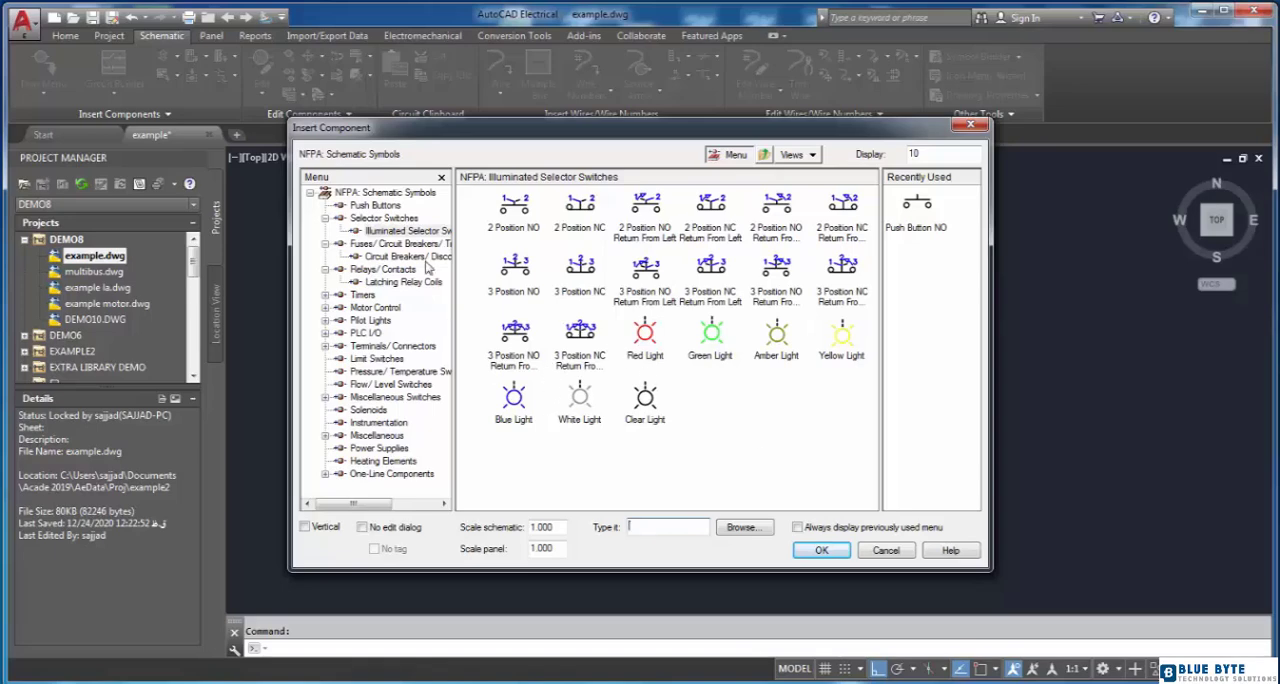
Step: Insert a normally open push button from the Push Buttons category into the empty drawing area
{"action": "left_click", "coordinate": [398, 206]}
{"action": "double_click", "coordinate": [486, 230]}
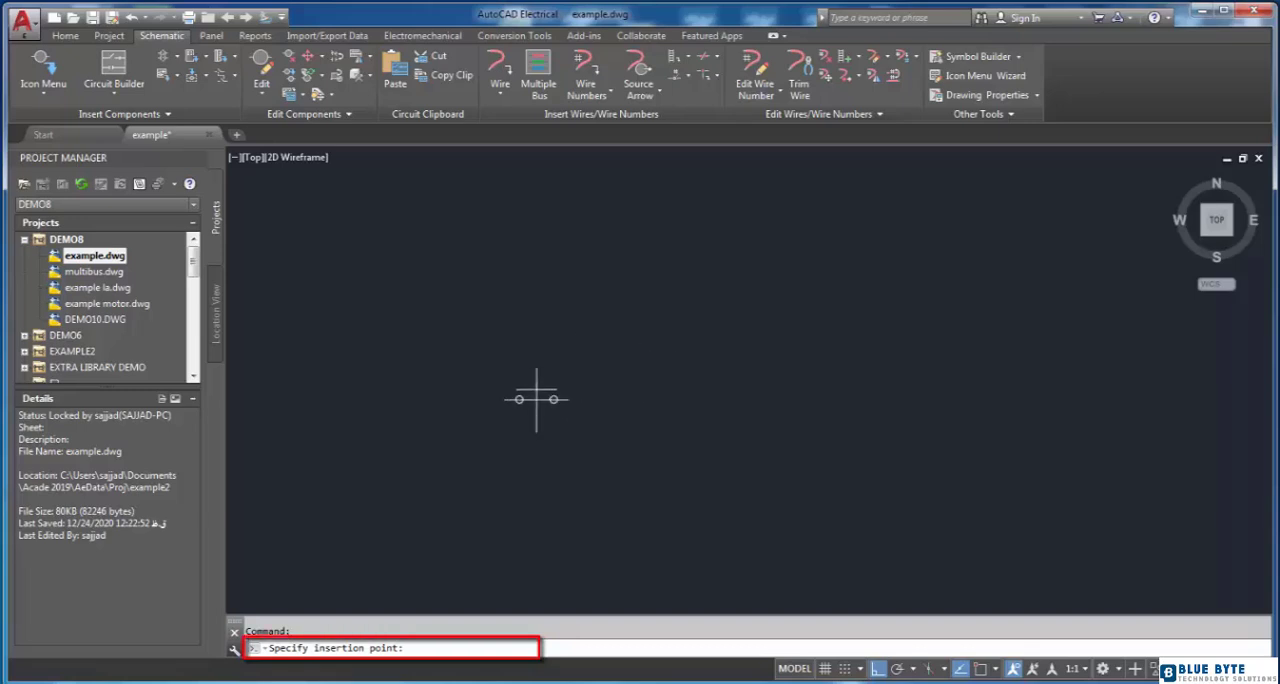
{"action": "left_click", "coordinate": [628, 460]}
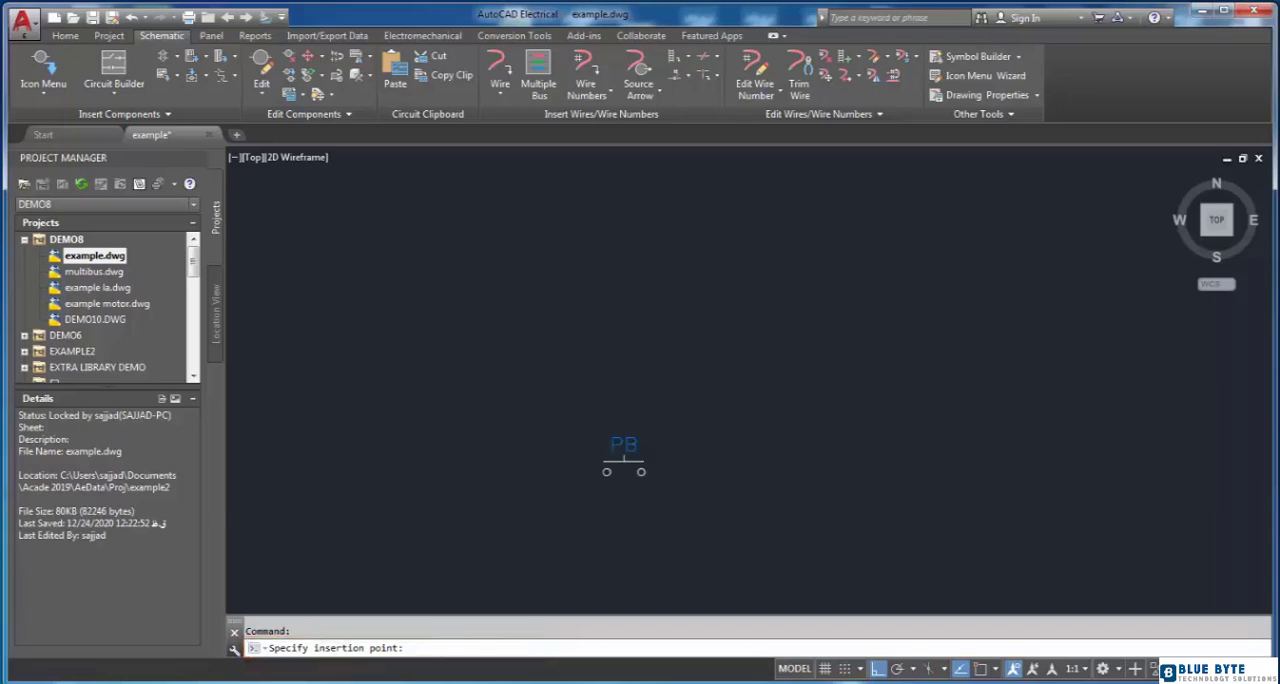
Step: Enter PUSH as description line 1 of the new push button and accept the component data
{"action": "mouse_move", "coordinate": [726, 130]}
{"action": "left_mouse_down"}
{"action": "mouse_move", "coordinate": [480, 144]}
{"action": "mouse_move", "coordinate": [1008, 149]}
{"action": "left_mouse_up"}
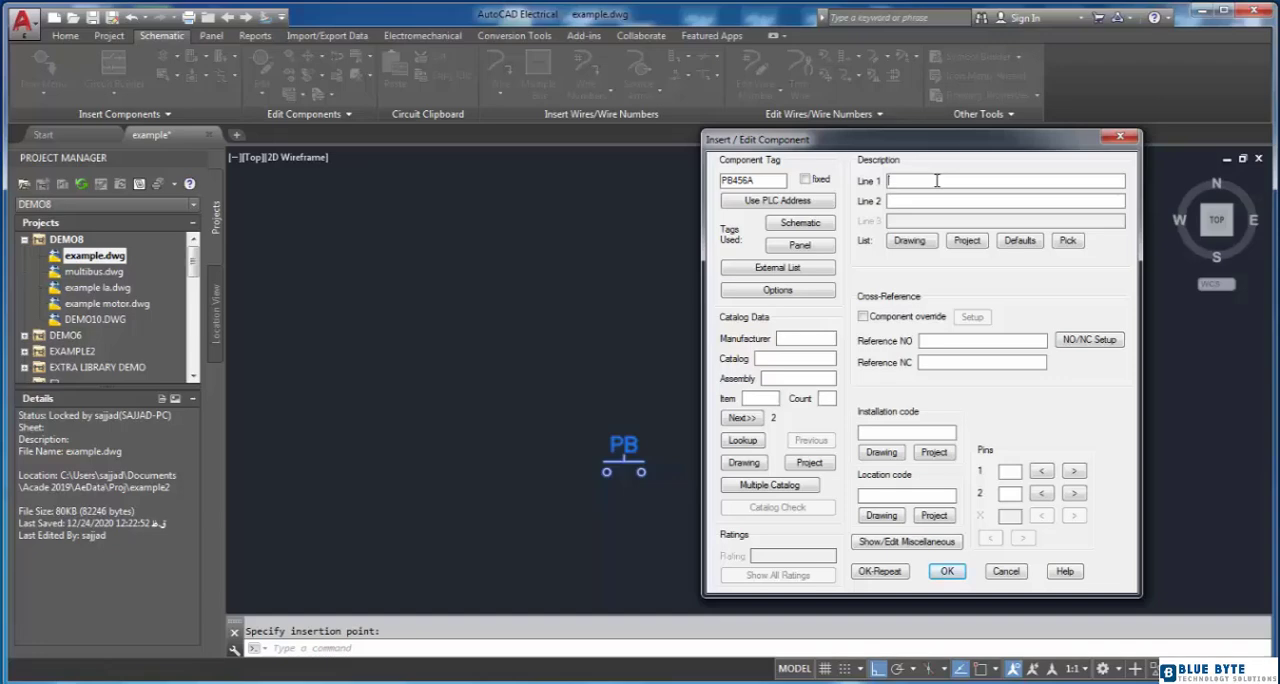
{"action": "type", "text": "push"}
{"action": "left_click", "coordinate": [945, 573]}
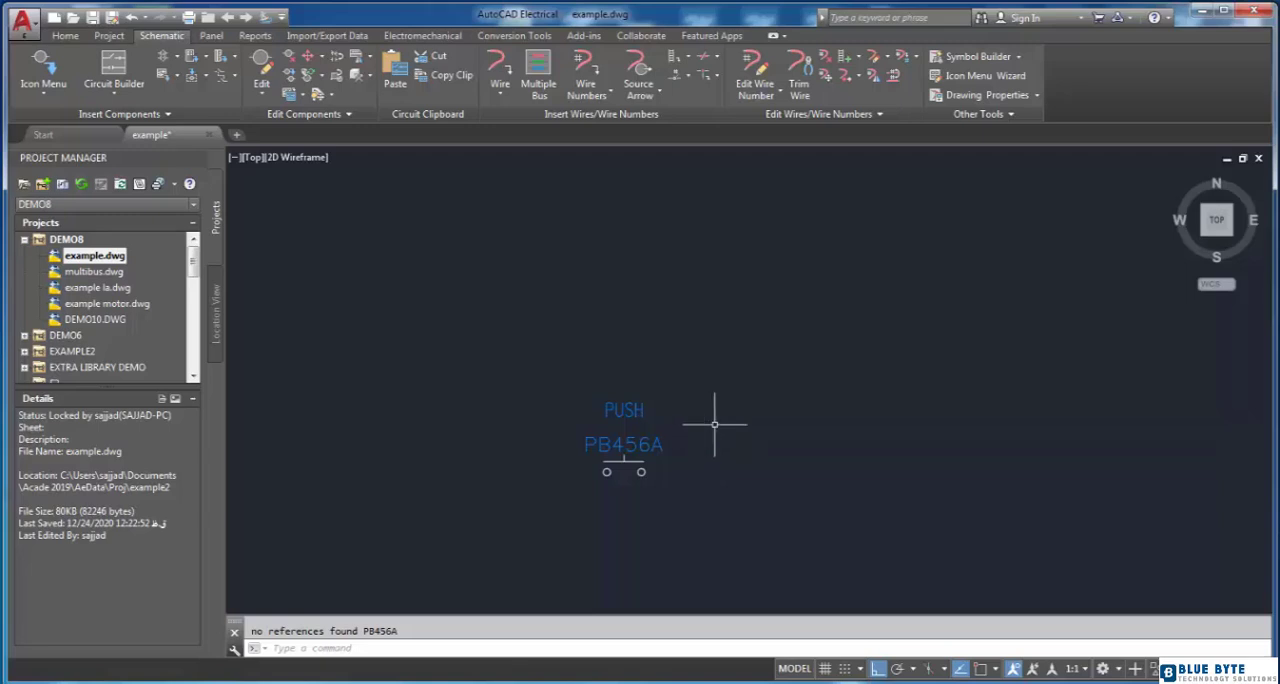
Step: Edit push button PB456 and capture its description from push button PB456A in the drawing
{"action": "scroll", "coordinate": [714, 424], "scroll_direction": "down", "scroll_amount": 2}
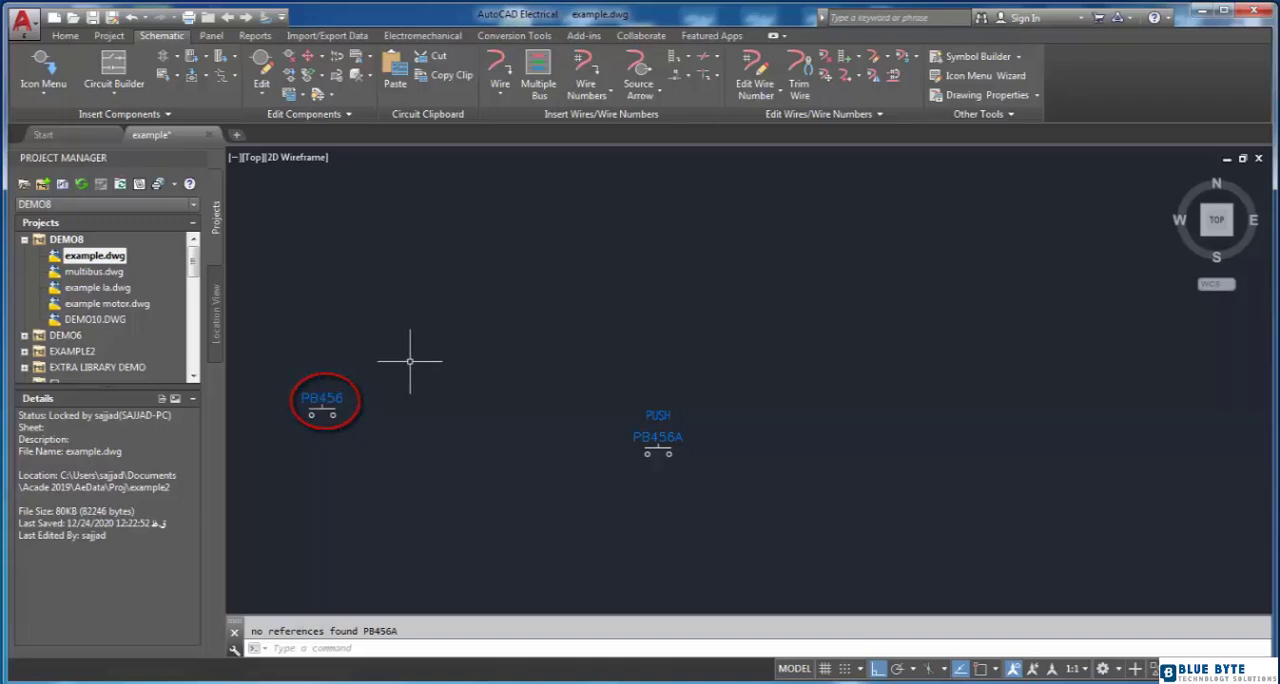
{"action": "scroll", "coordinate": [300, 385], "scroll_direction": "up", "scroll_amount": 2}
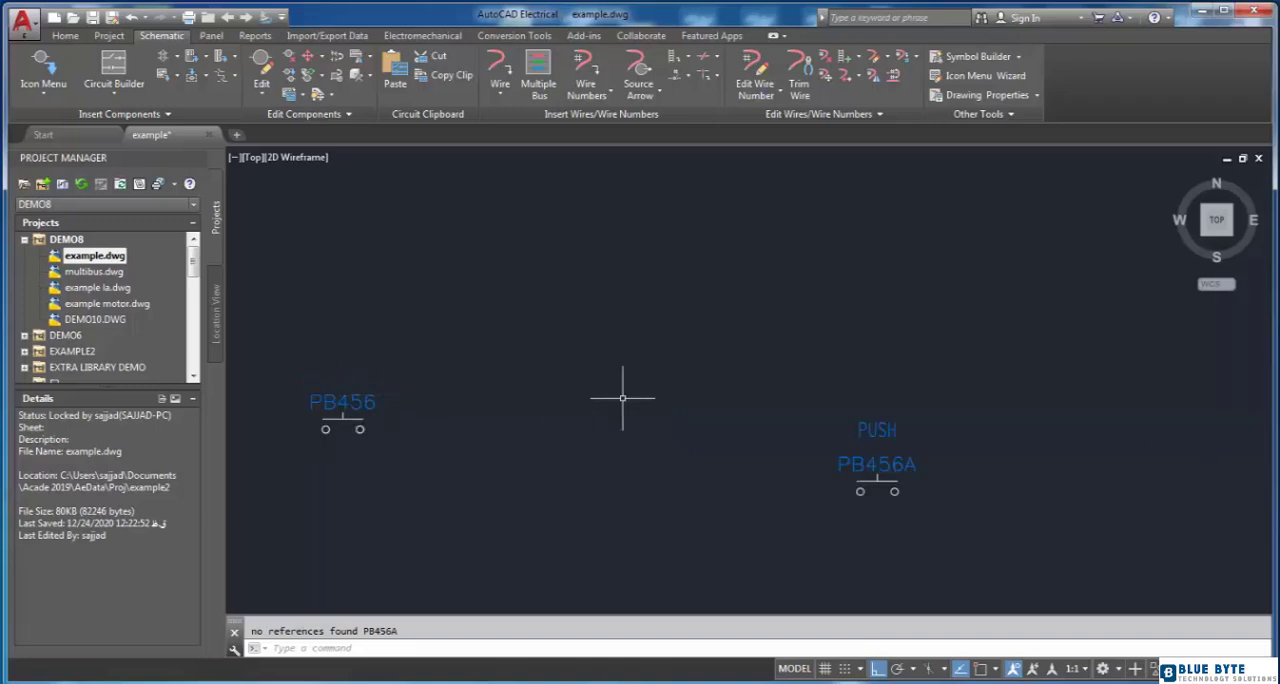
{"action": "left_click", "coordinate": [361, 401]}
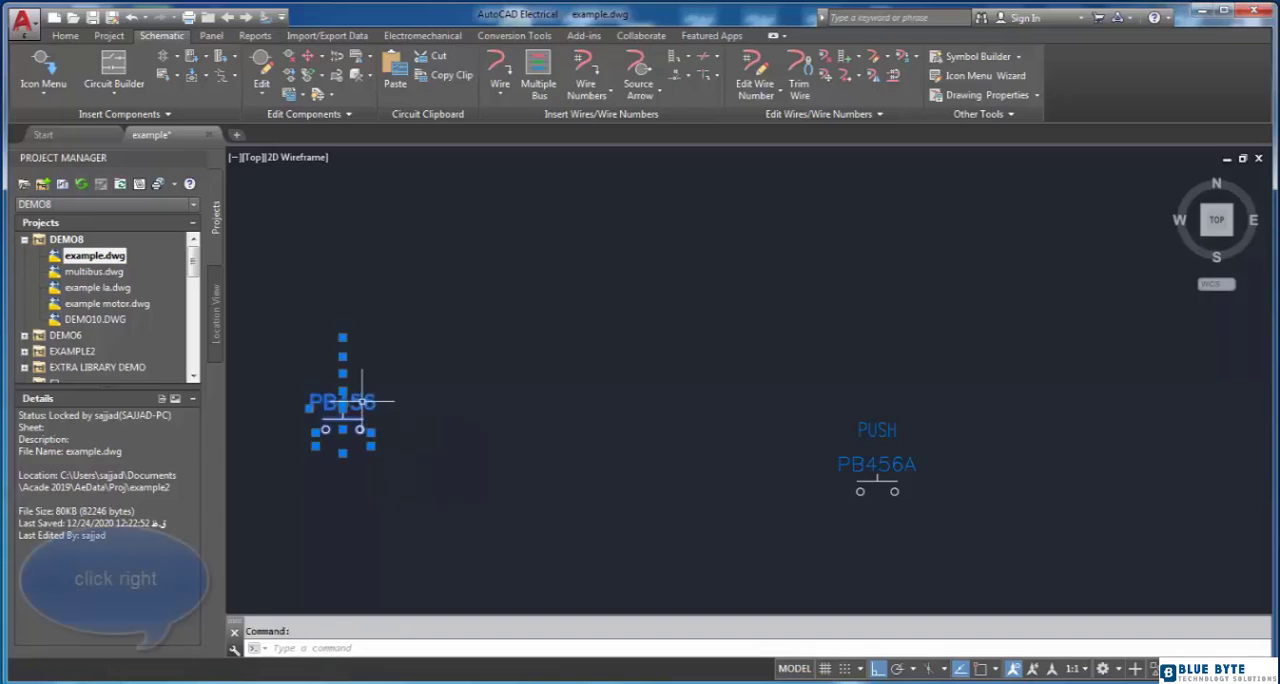
{"action": "right_click", "coordinate": [360, 405]}
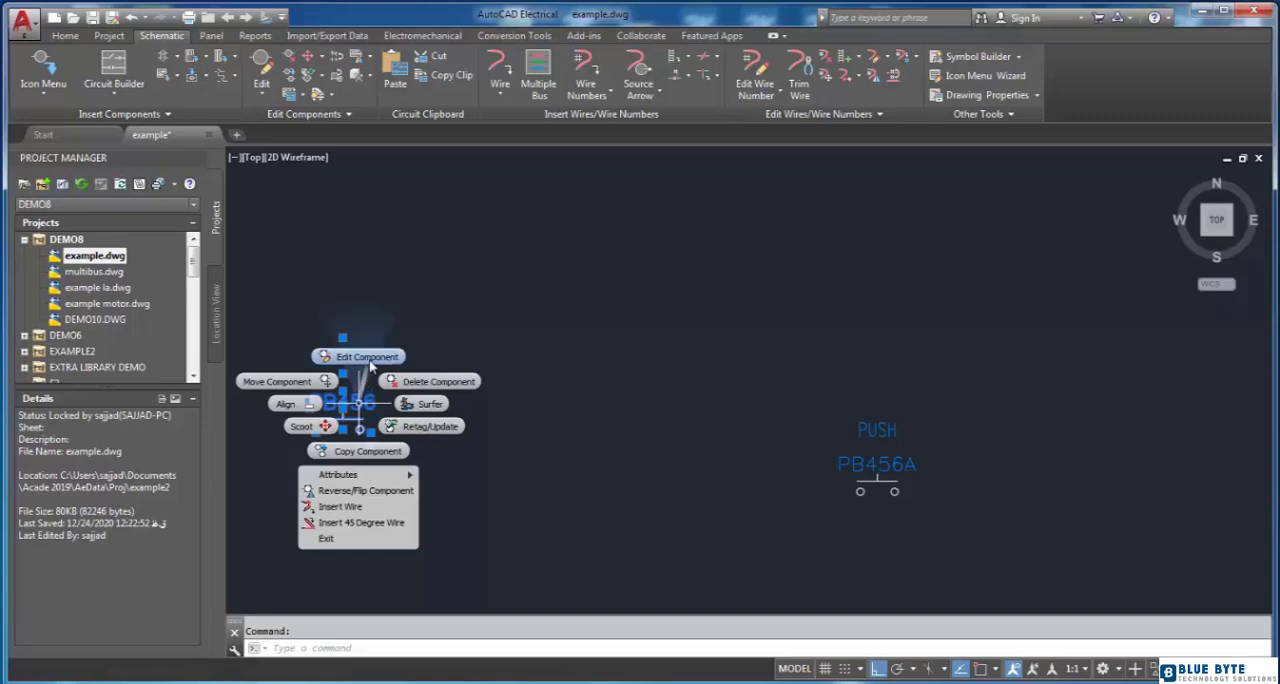
{"action": "left_click", "coordinate": [368, 358]}
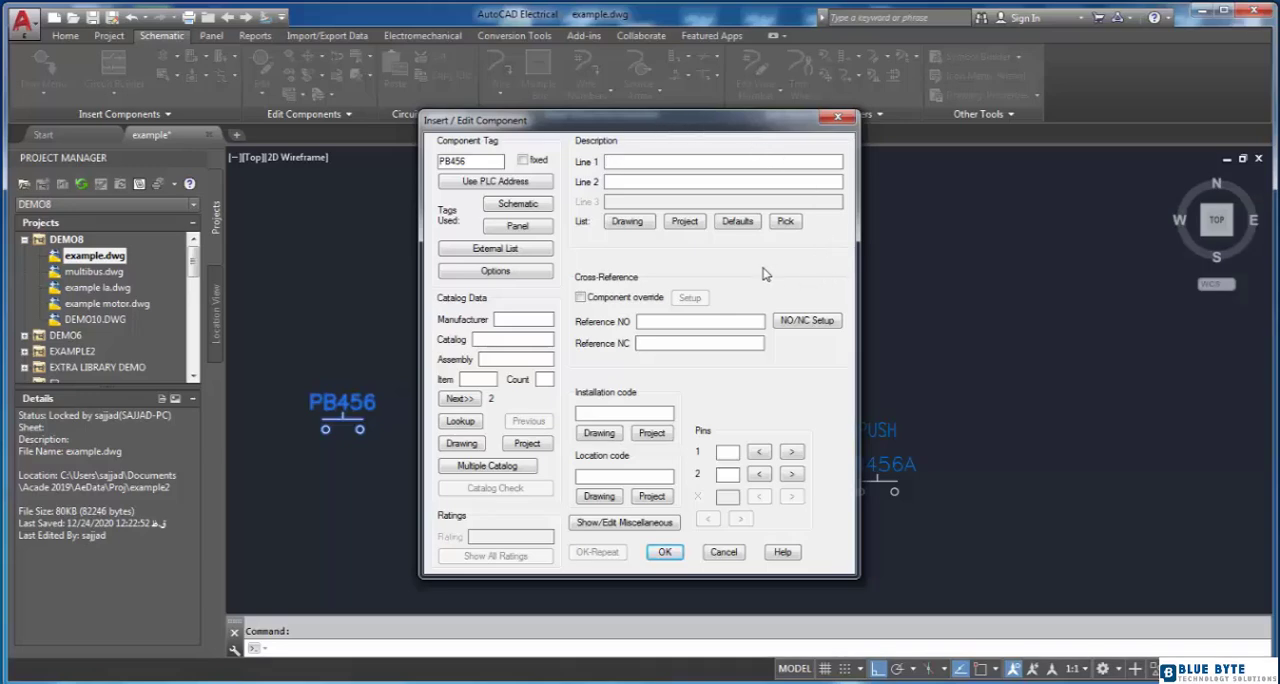
{"action": "left_click", "coordinate": [786, 222]}
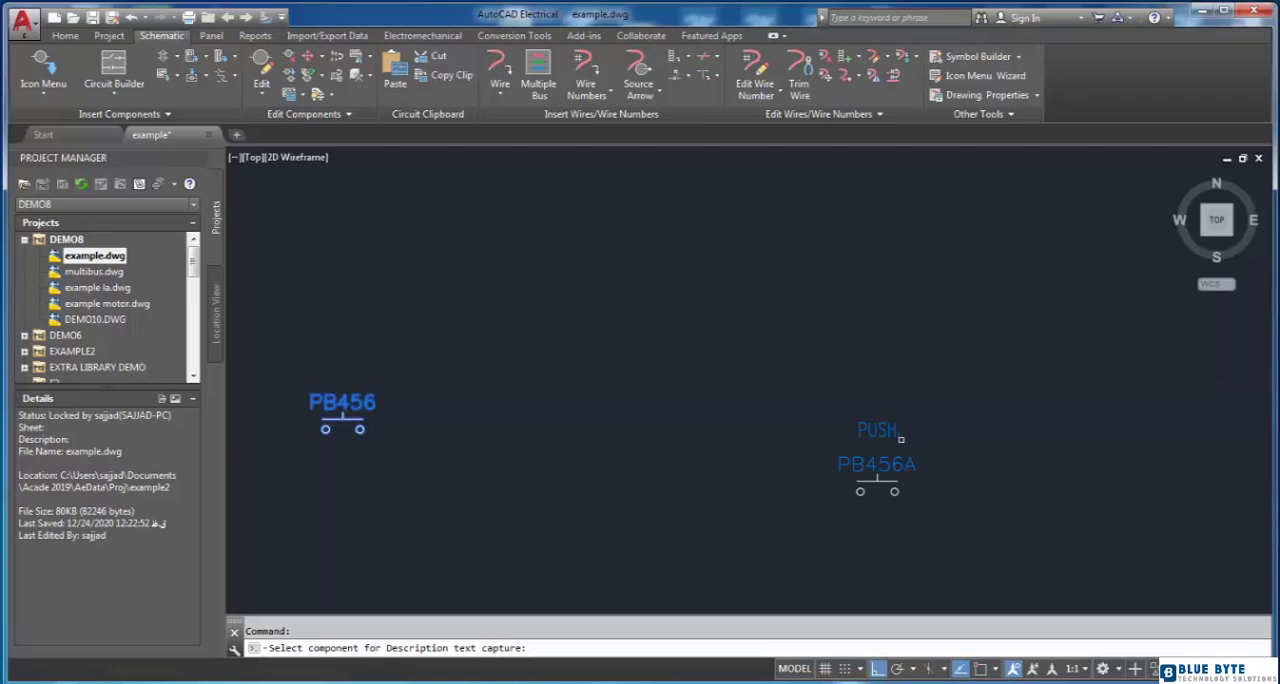
{"action": "left_click", "coordinate": [880, 430]}
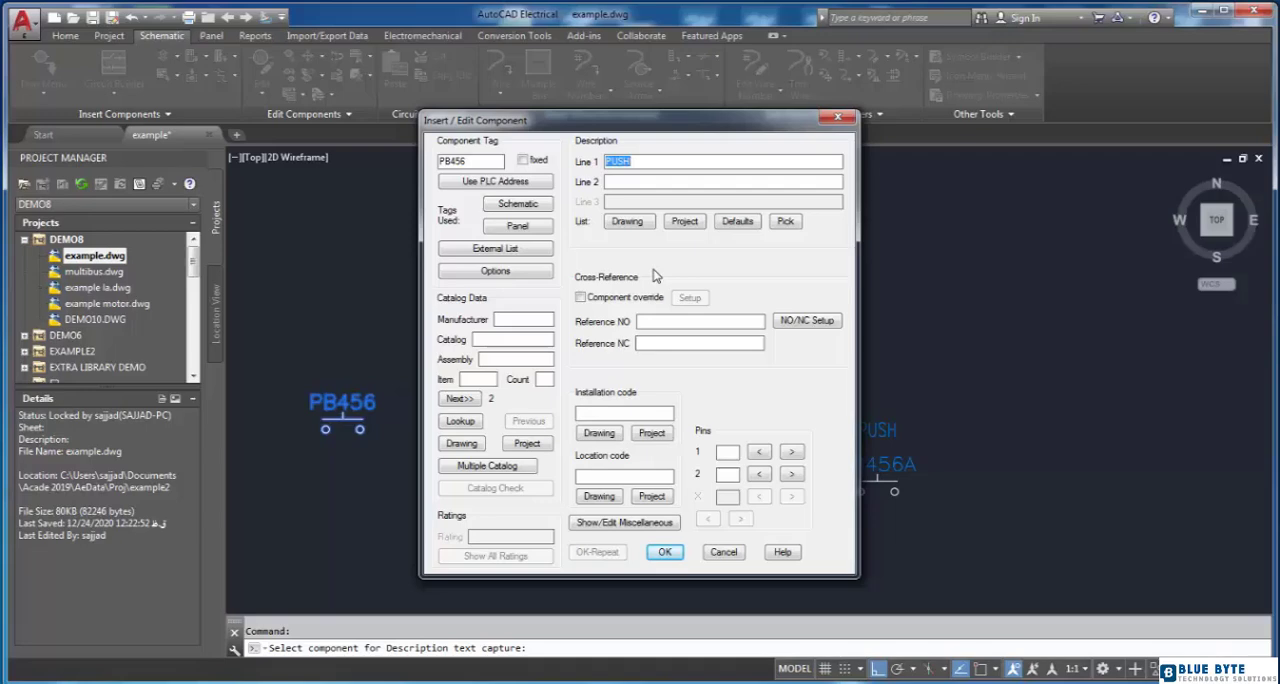
{"action": "left_click", "coordinate": [664, 552]}
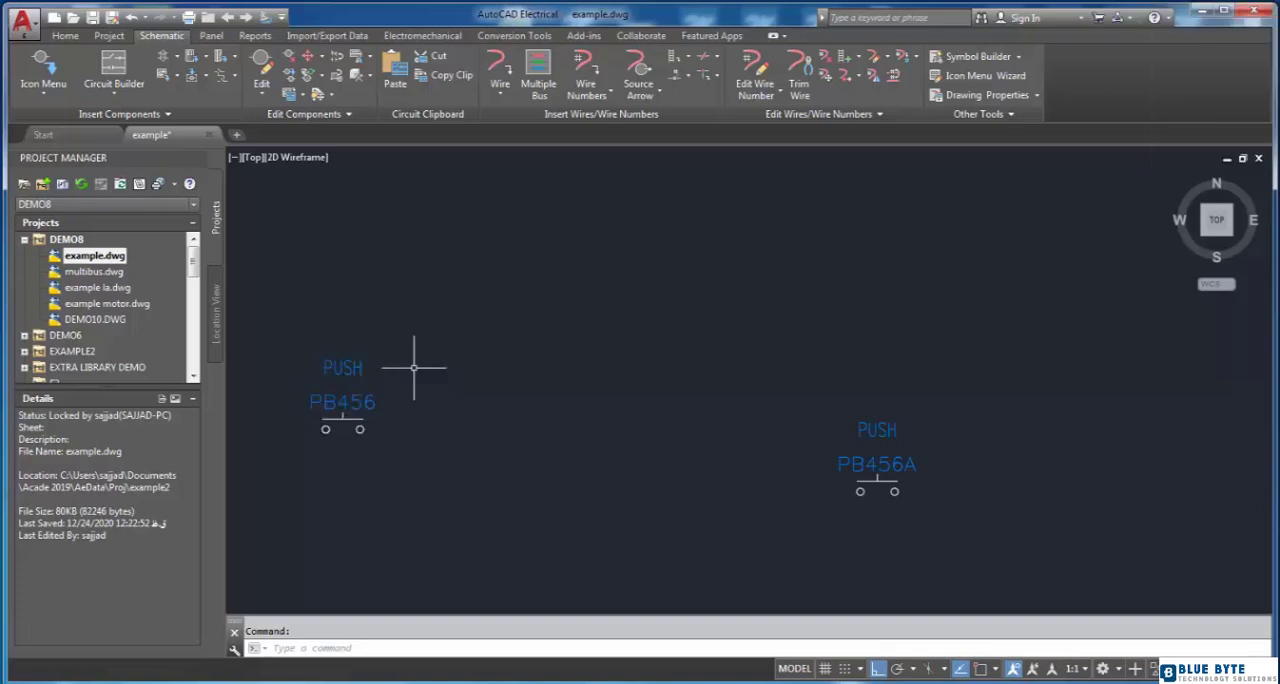
Step: Replace the description of PB456 with INDEXING MOTOR START, chosen from the project's description list
{"action": "left_click", "coordinate": [345, 366]}
{"action": "right_click", "coordinate": [345, 371]}
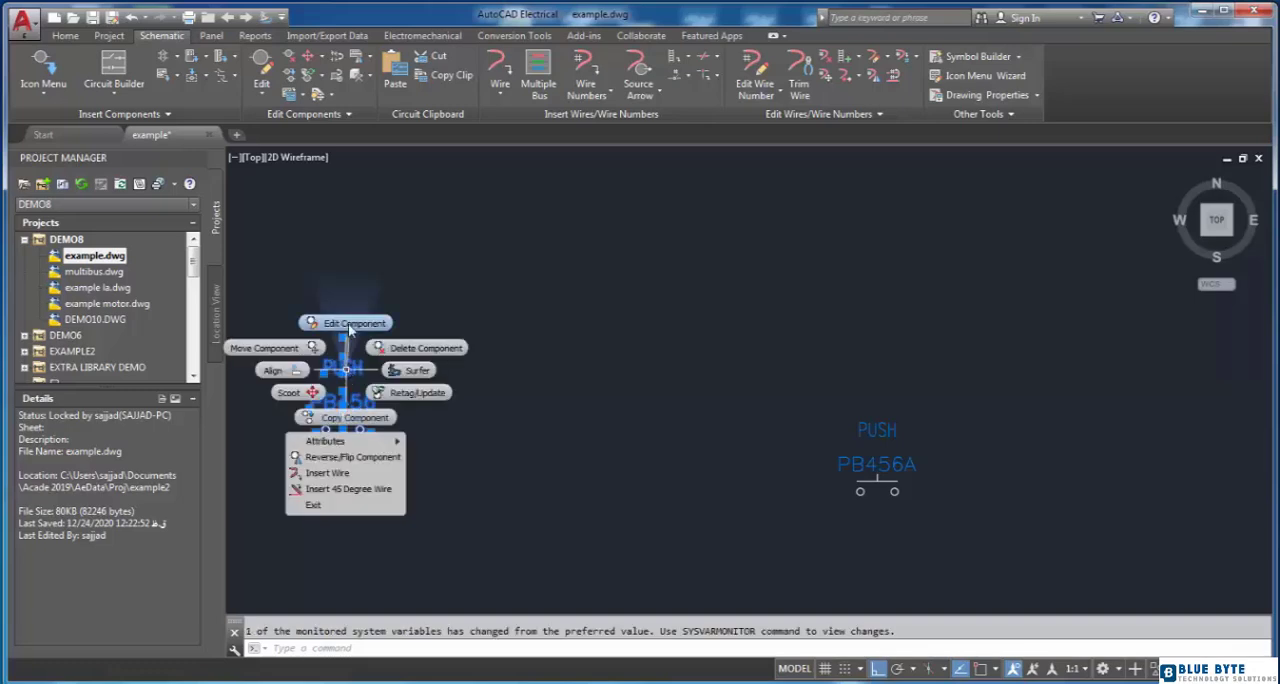
{"action": "left_click", "coordinate": [349, 324]}
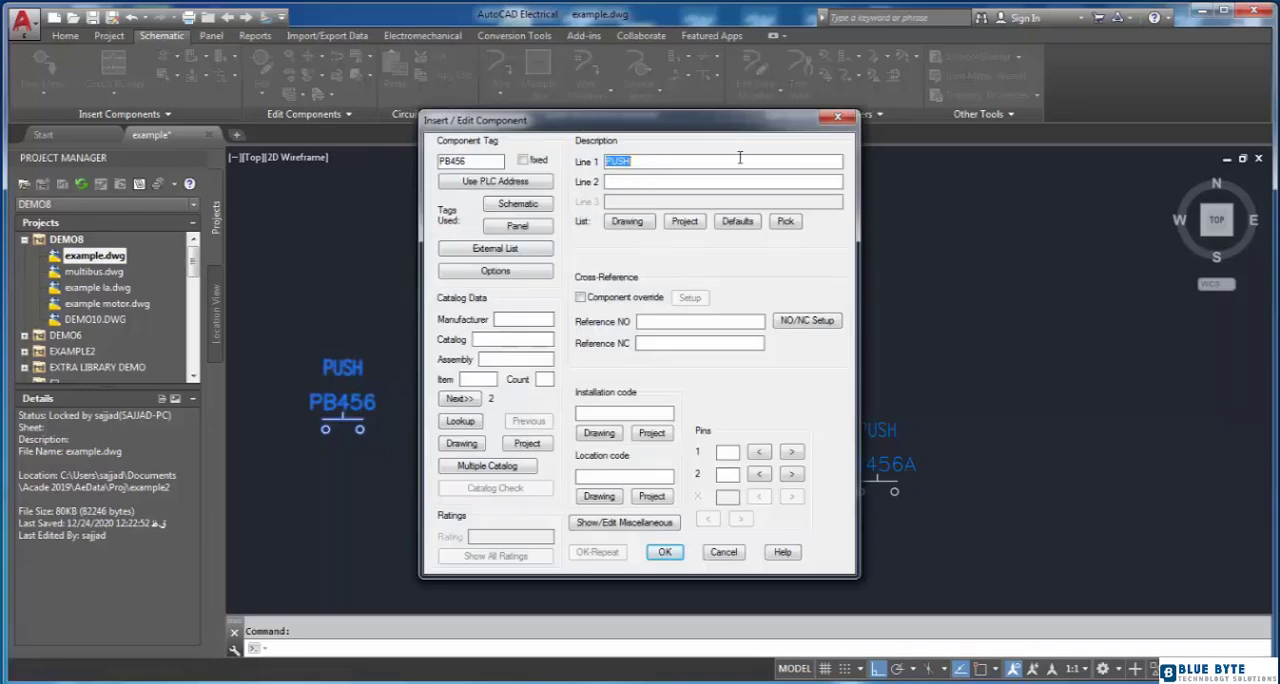
{"action": "left_click", "coordinate": [683, 224]}
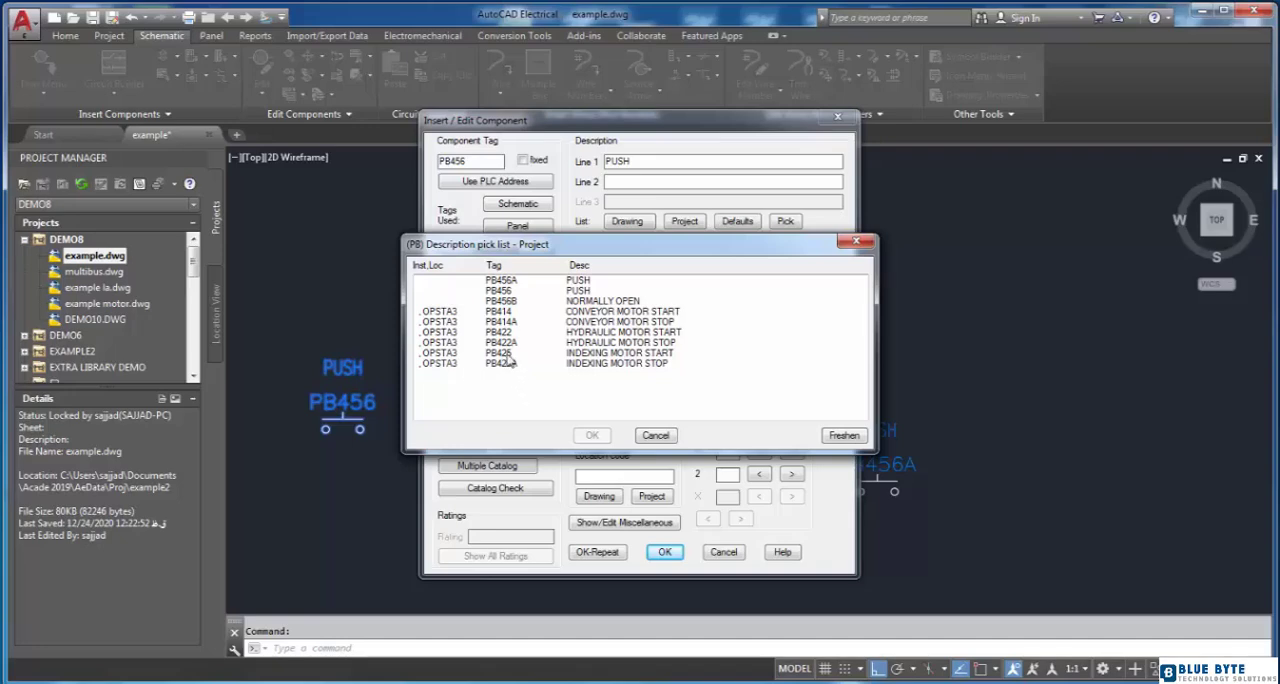
{"action": "left_click", "coordinate": [587, 355]}
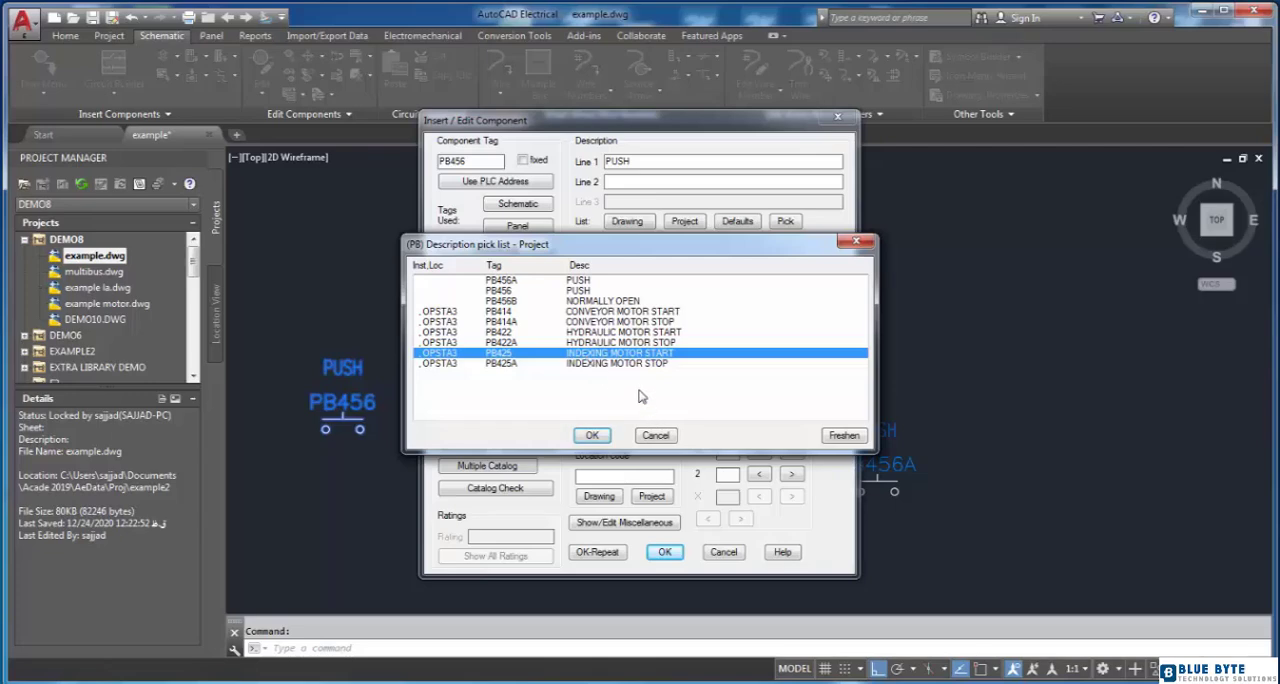
{"action": "left_click", "coordinate": [592, 435]}
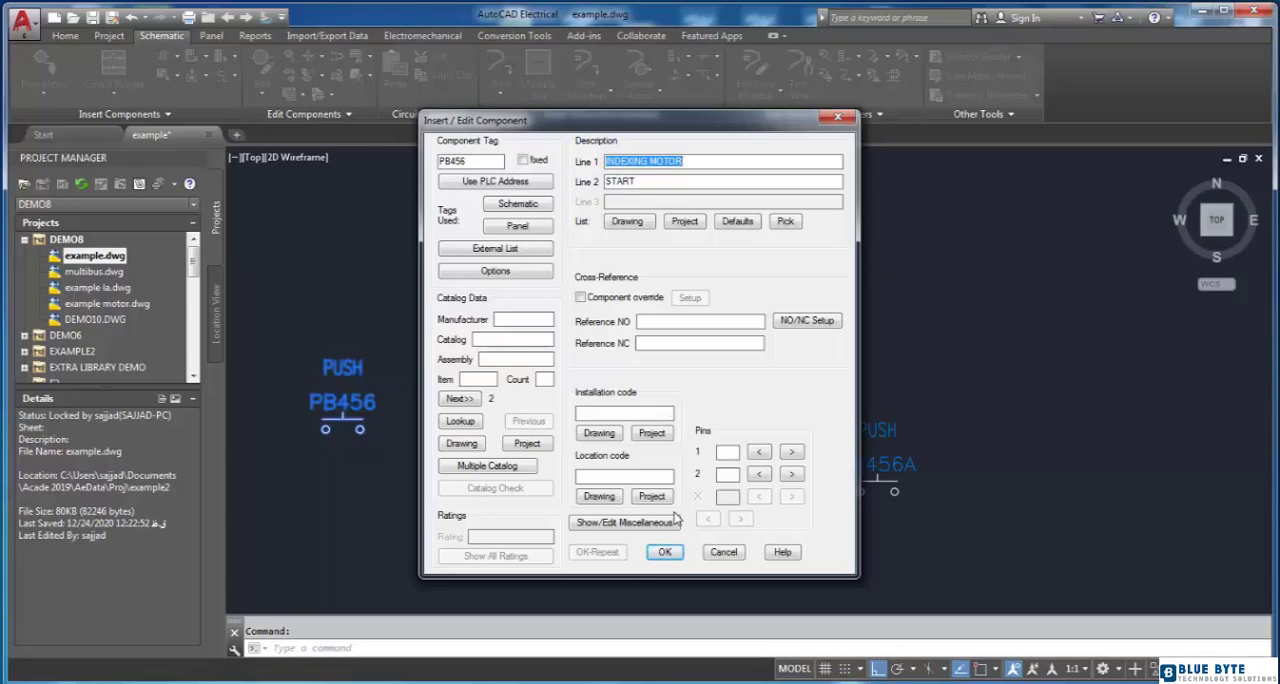
{"action": "left_click", "coordinate": [664, 552]}
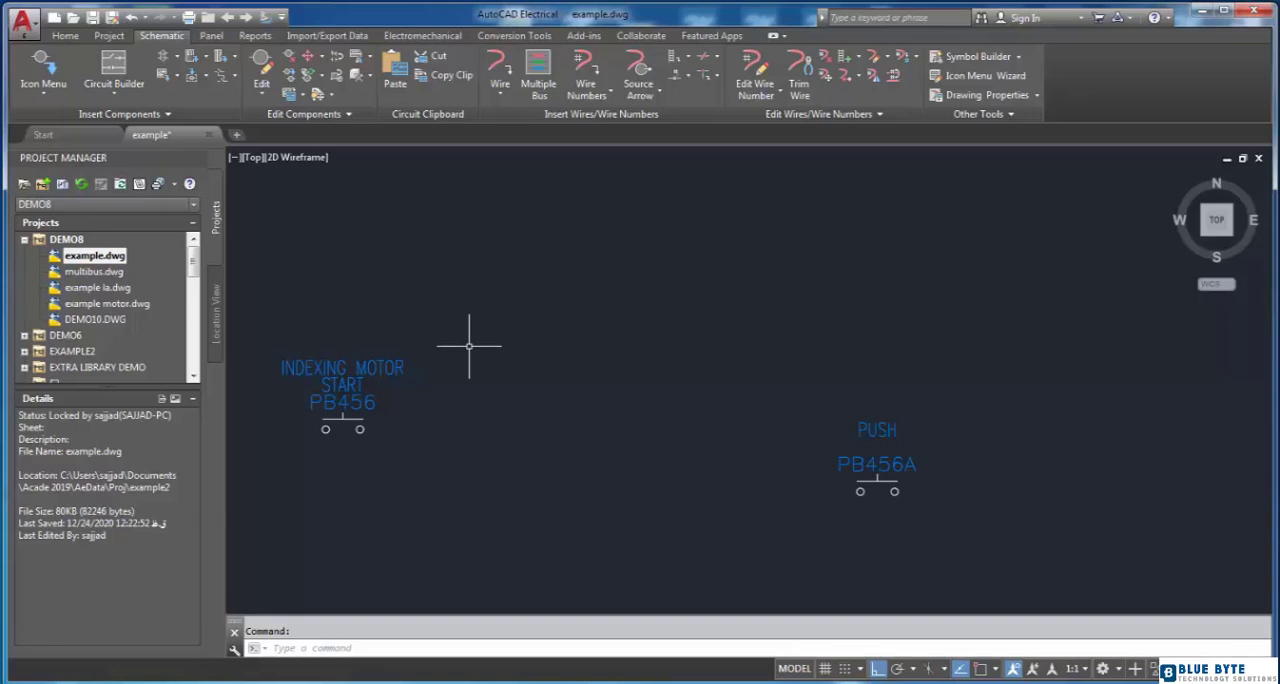
Step: Change the description of PB456 to NORMALLY OPEN, chosen from the drawing's description list
{"action": "left_click", "coordinate": [381, 367]}
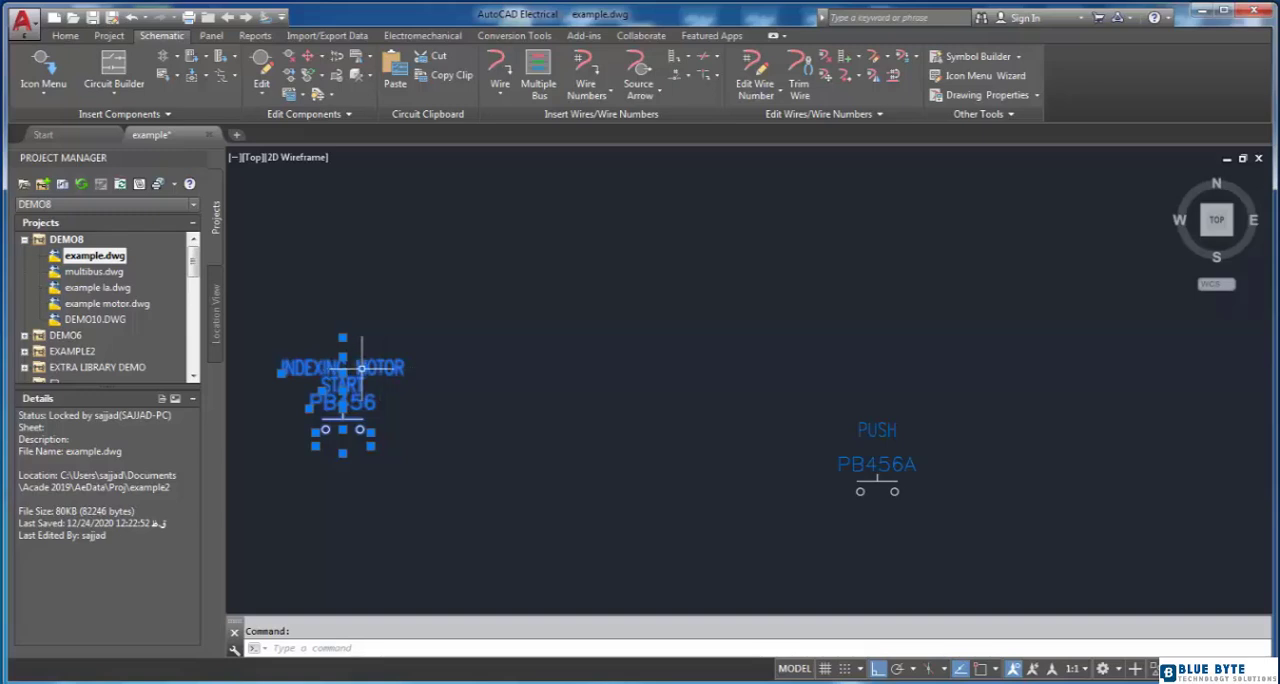
{"action": "right_click", "coordinate": [361, 368]}
{"action": "left_click", "coordinate": [362, 310]}
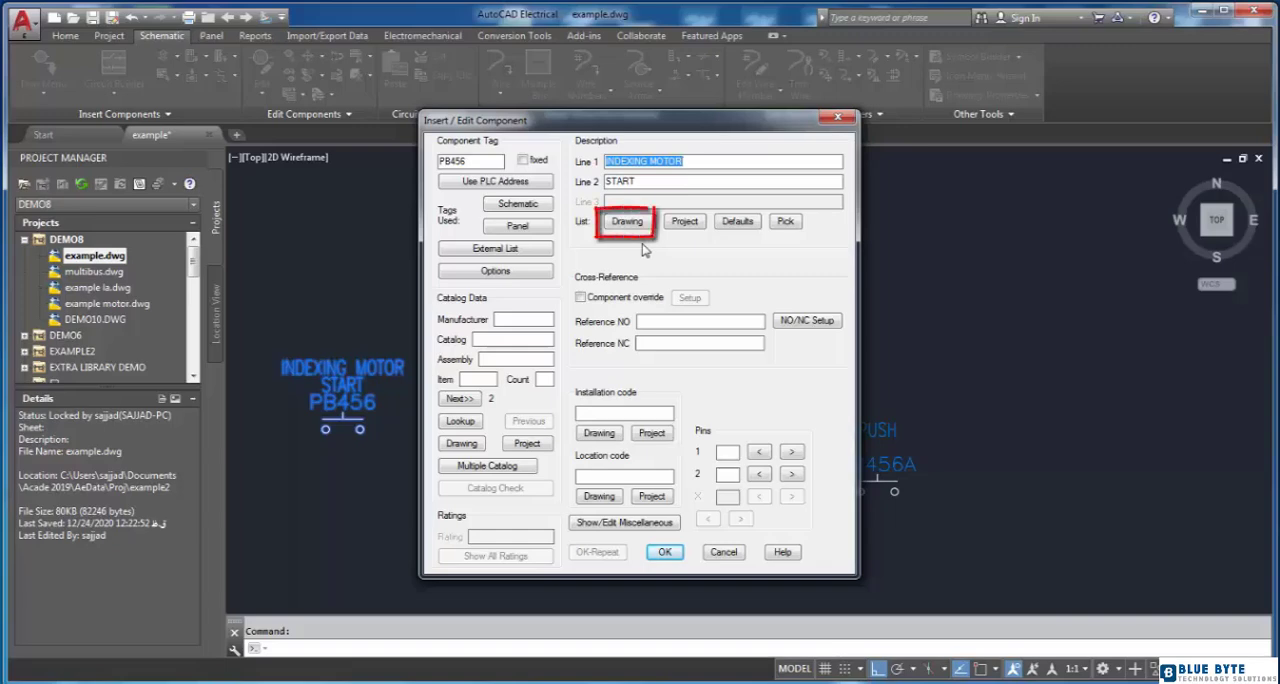
{"action": "left_click", "coordinate": [628, 222]}
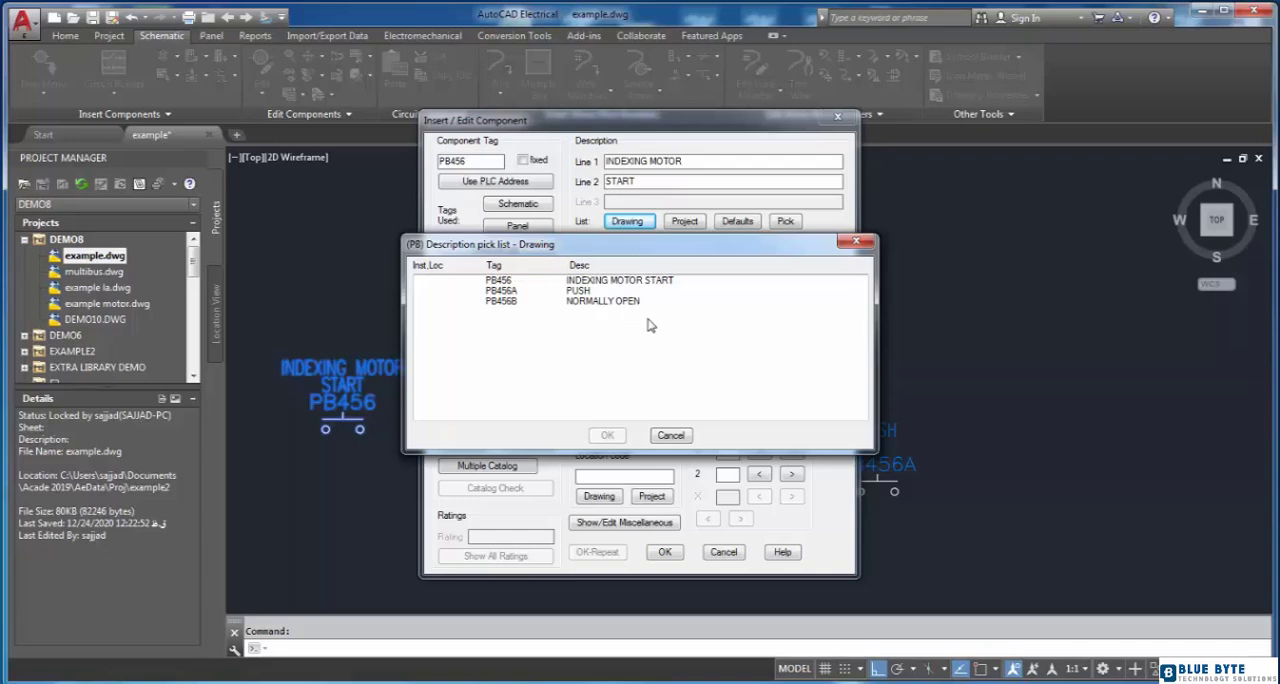
{"action": "left_click", "coordinate": [618, 302]}
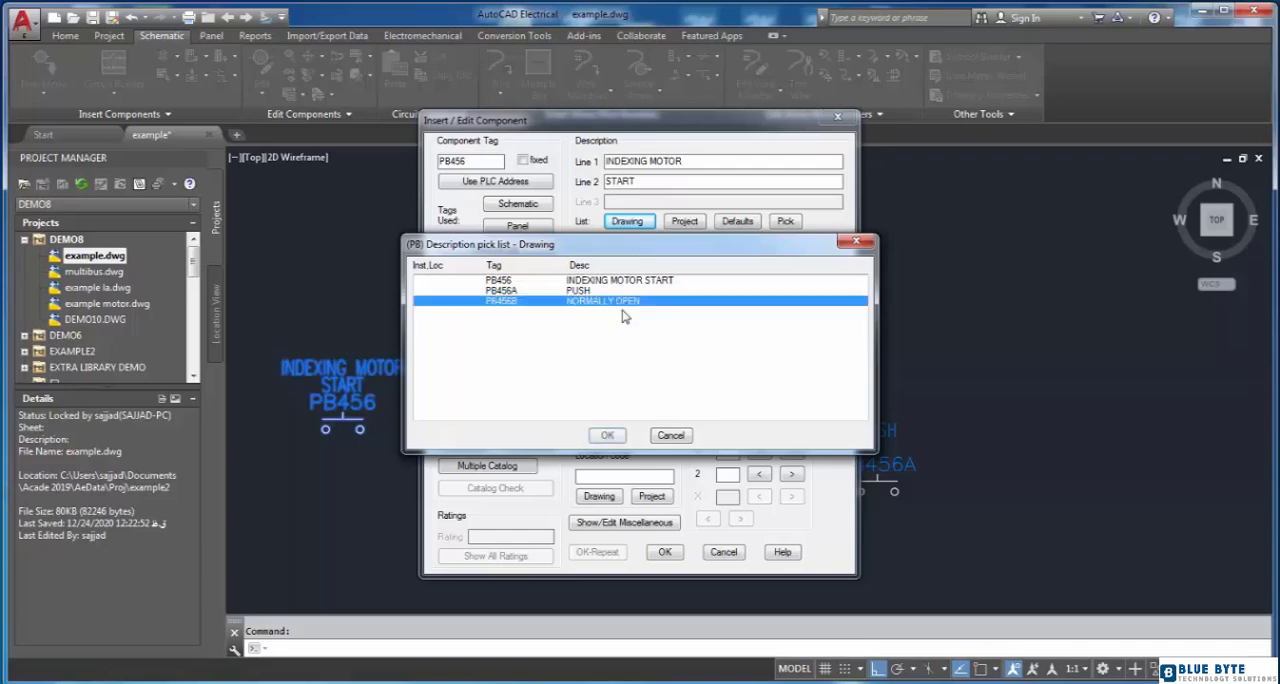
{"action": "left_click", "coordinate": [607, 435]}
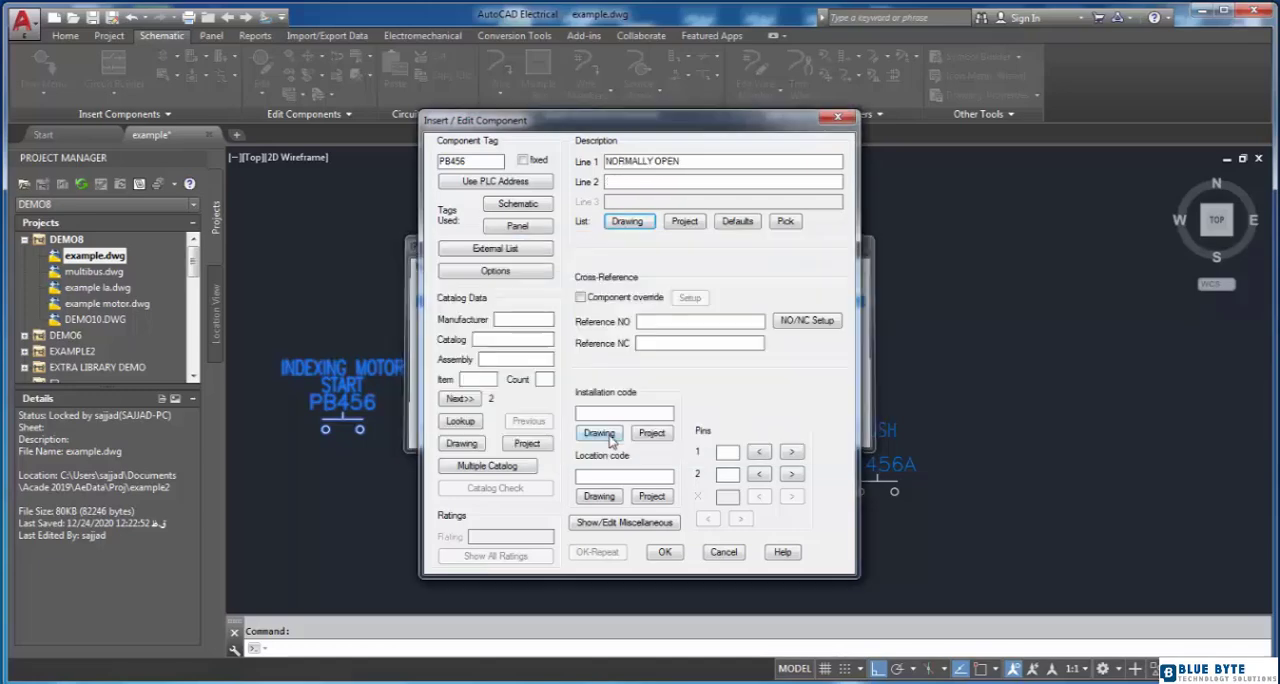
{"action": "left_click", "coordinate": [665, 552]}
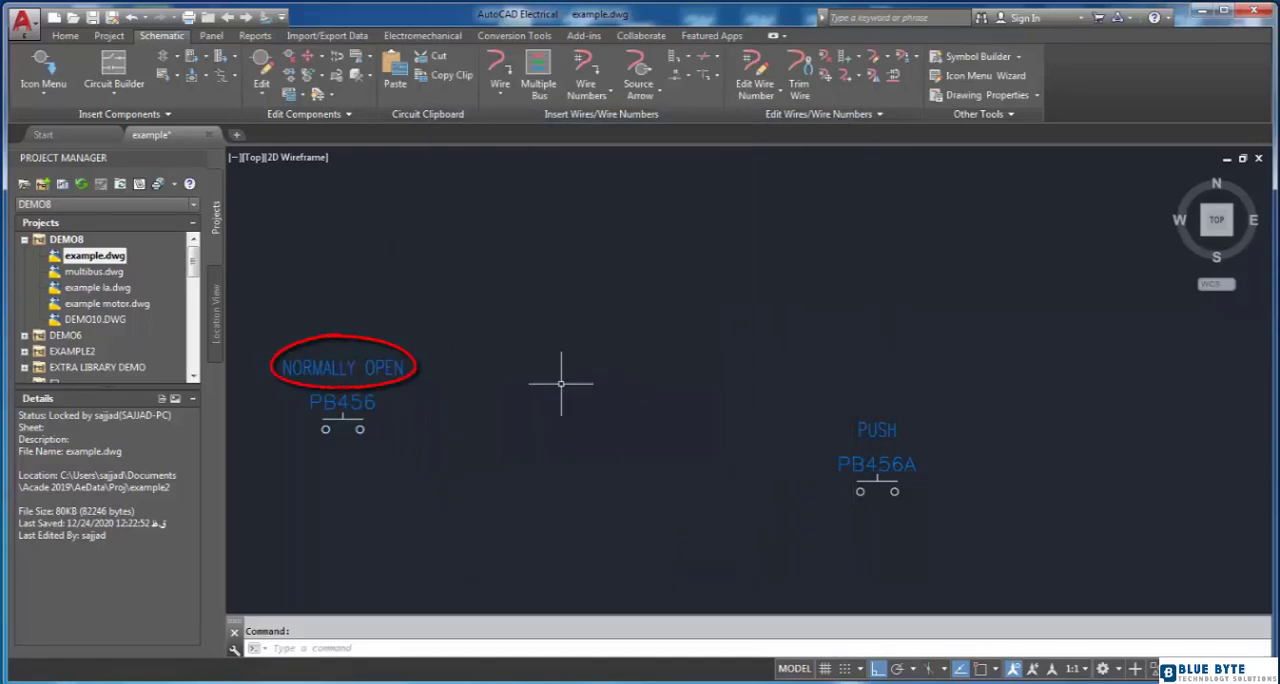